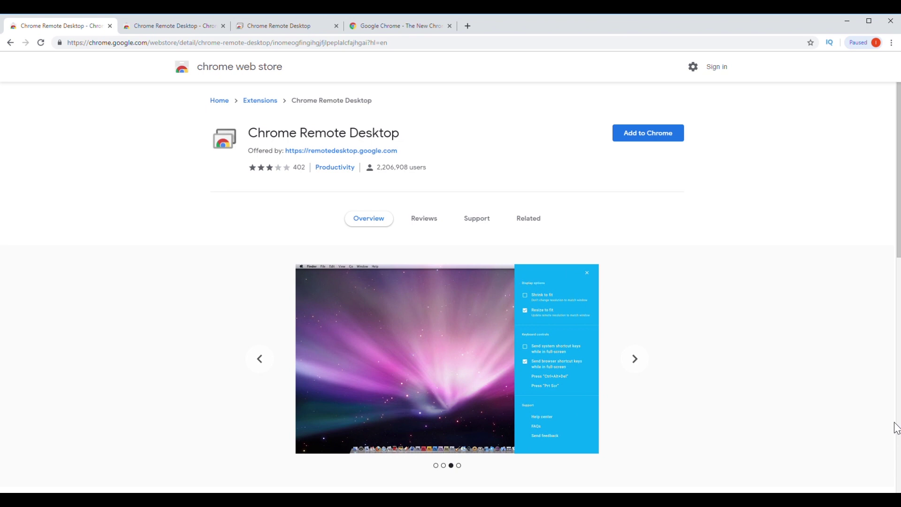
- Search the Chrome Web Store for 'remote desktop' and add Chrome Remote Desktop to Chrome
{"action": "scroll", "coordinate": [866, 441], "scroll_direction": "down", "scroll_amount": 5}
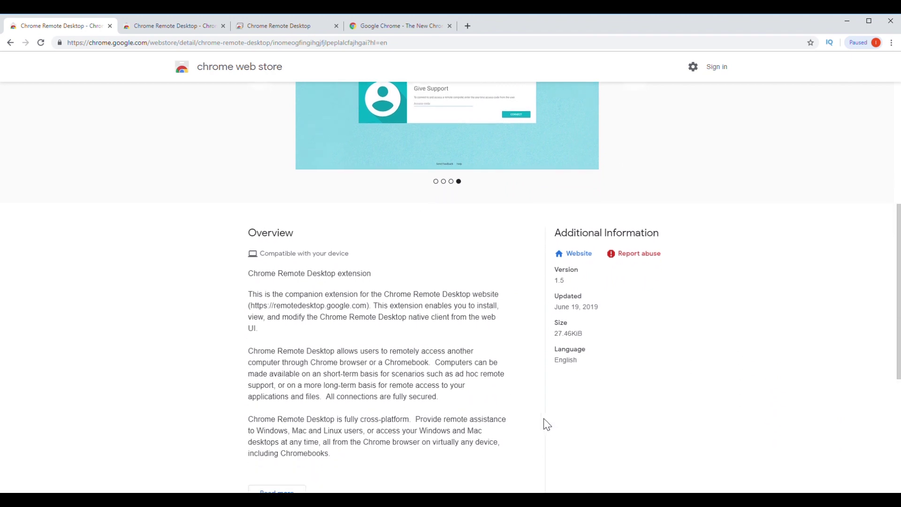
{"action": "scroll", "coordinate": [545, 423], "scroll_direction": "down", "scroll_amount": 1}
{"action": "scroll", "coordinate": [316, 438], "scroll_direction": "down", "scroll_amount": 1}
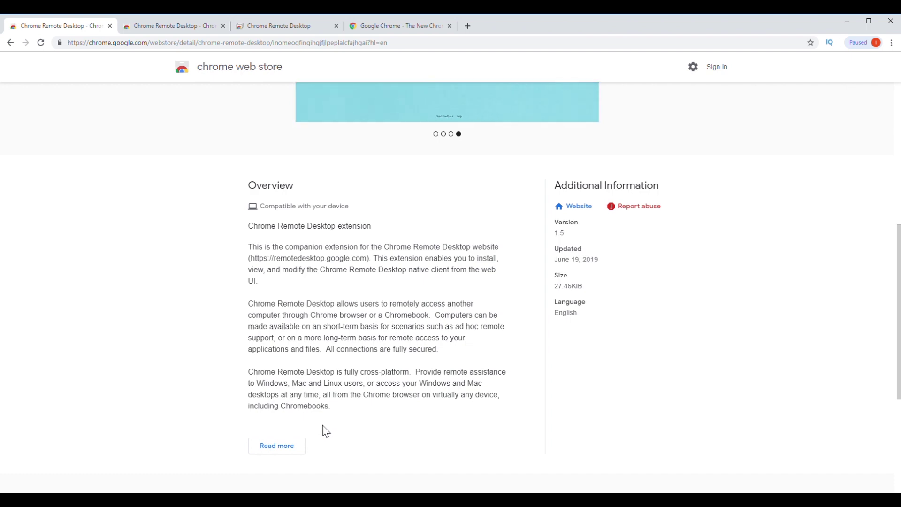
{"action": "scroll", "coordinate": [327, 430], "scroll_direction": "up", "scroll_amount": 7}
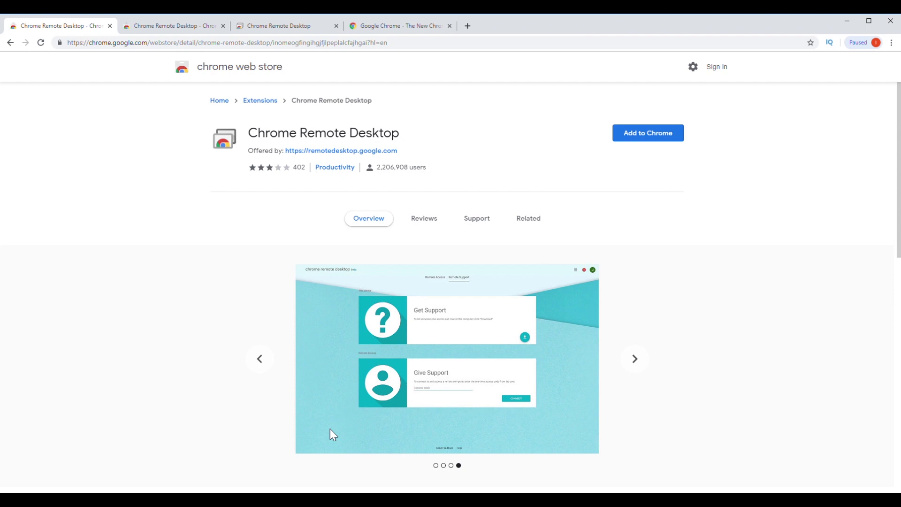
{"action": "left_click", "coordinate": [411, 24]}
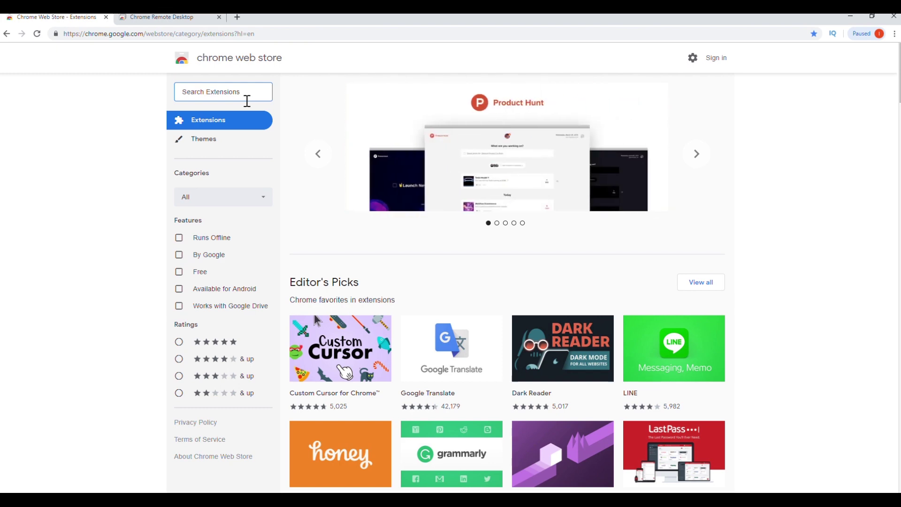
{"action": "type", "text": "remote"}
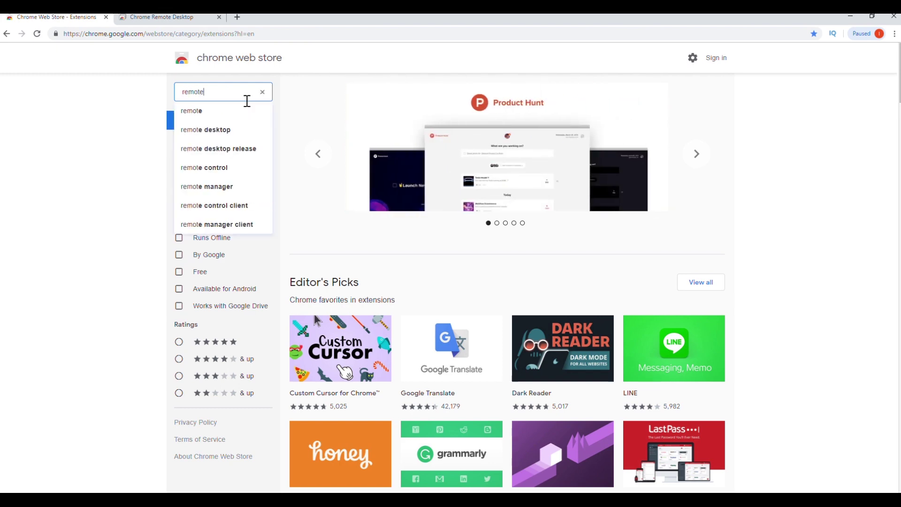
{"action": "type", "text": " desktop"}
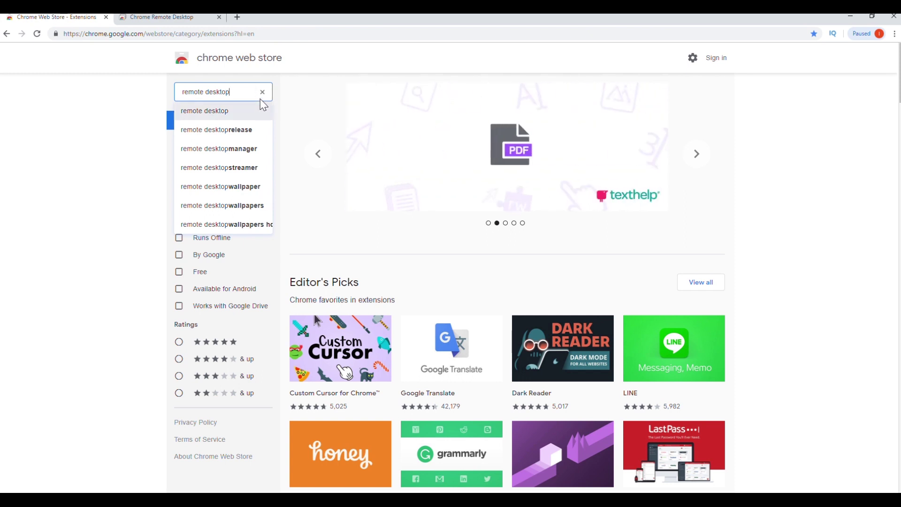
{"action": "left_click", "coordinate": [261, 102]}
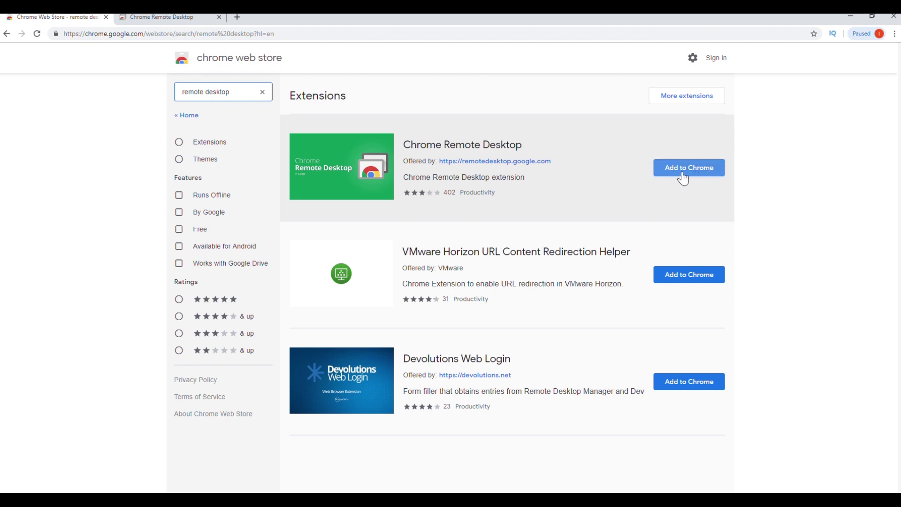
{"action": "left_click", "coordinate": [690, 177]}
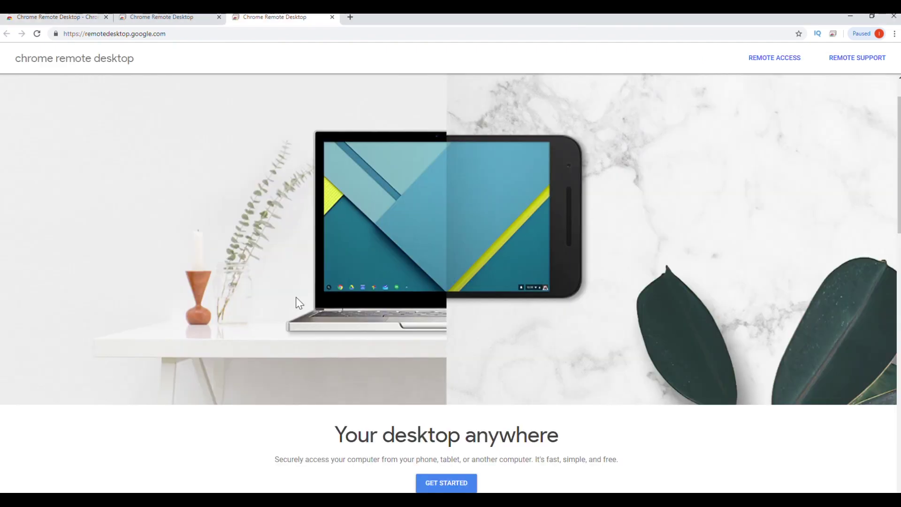
- Go to remotedesktop.google.com from the extension icon and get started with remote access
{"action": "left_click", "coordinate": [833, 33]}
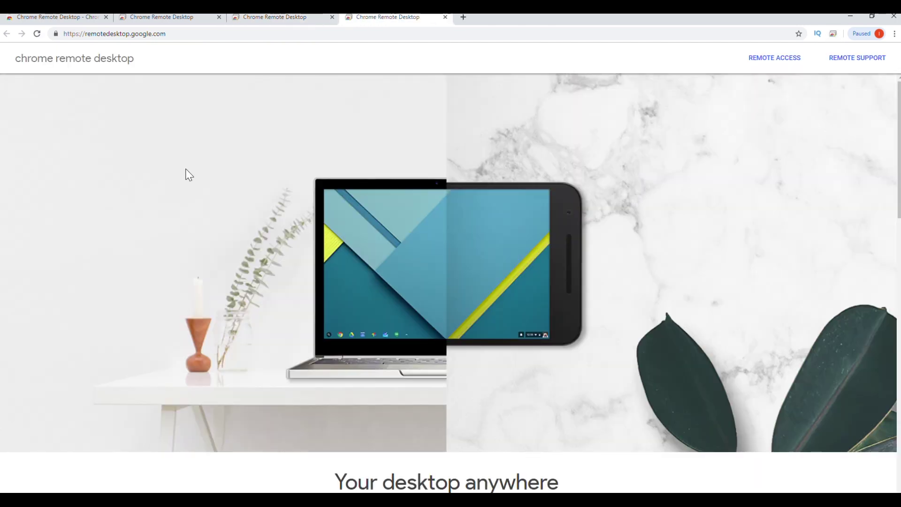
{"action": "scroll", "coordinate": [191, 171], "scroll_direction": "down", "scroll_amount": 3}
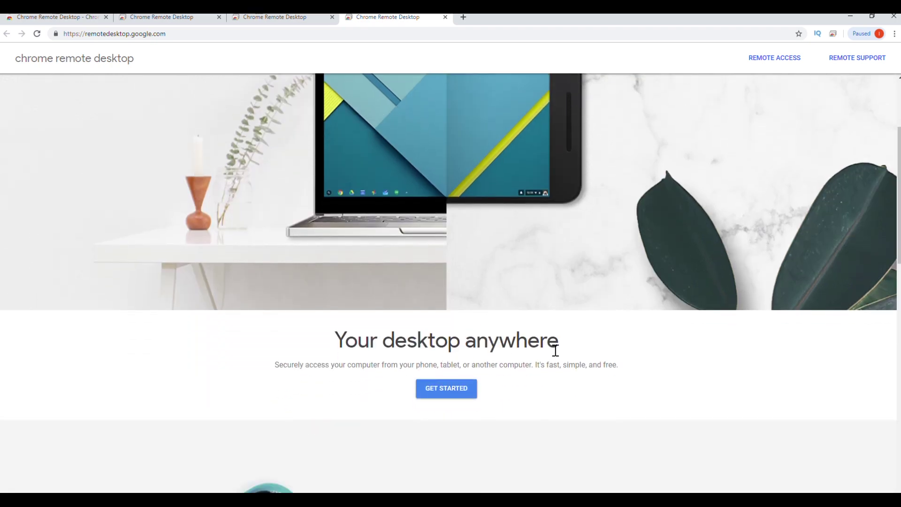
{"action": "scroll", "coordinate": [305, 381], "scroll_direction": "down", "scroll_amount": 1}
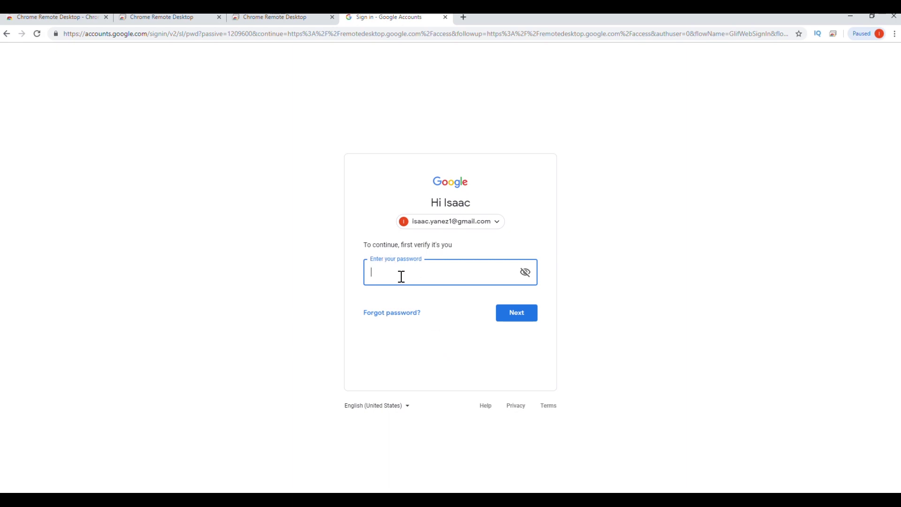
- Enter the Google account password to confirm sign-in
{"action": "type", "text": "••••••••"}
{"action": "key", "text": "Return"}
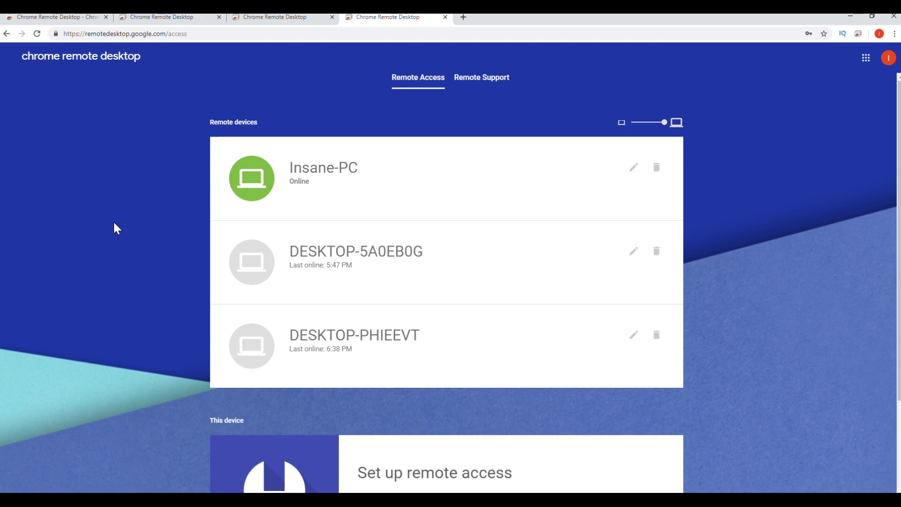
- Download the 14.5 MB remote access host installer under Set up remote access
{"action": "scroll", "coordinate": [114, 220], "scroll_direction": "down", "scroll_amount": 2}
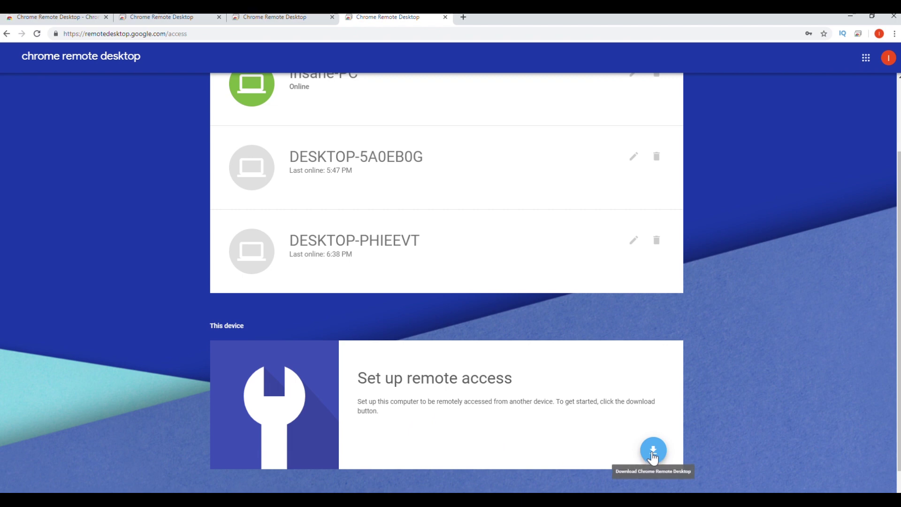
{"action": "scroll", "coordinate": [328, 316], "scroll_direction": "down", "scroll_amount": 1}
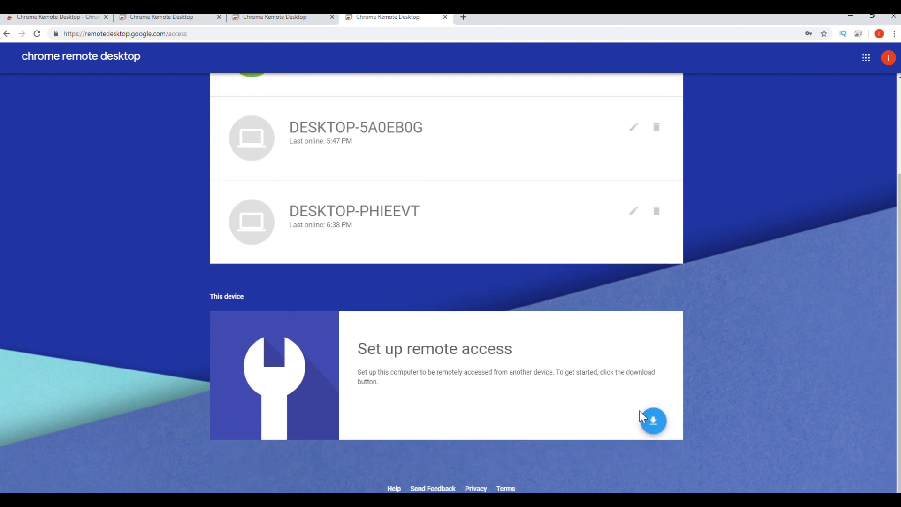
{"action": "left_click", "coordinate": [662, 422]}
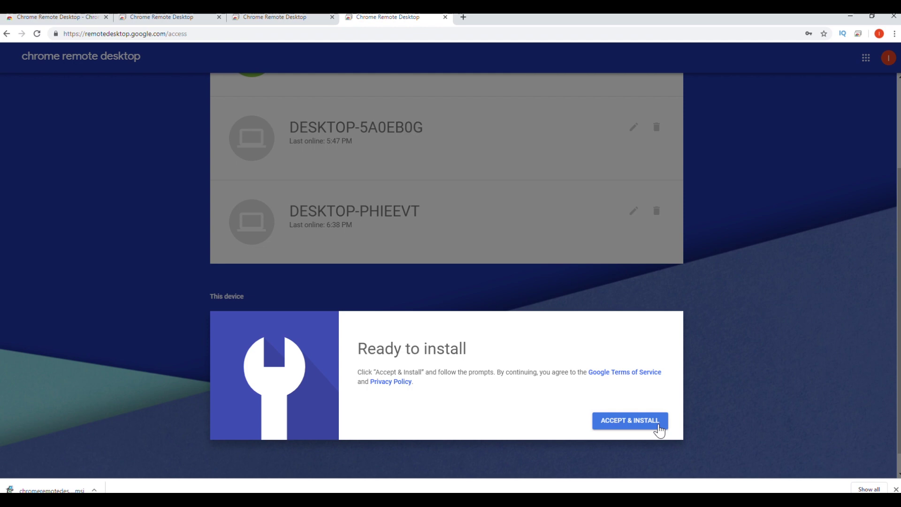
- Accept the terms and run the downloaded Chrome Remote Desktop host installer
{"action": "left_click", "coordinate": [631, 431]}
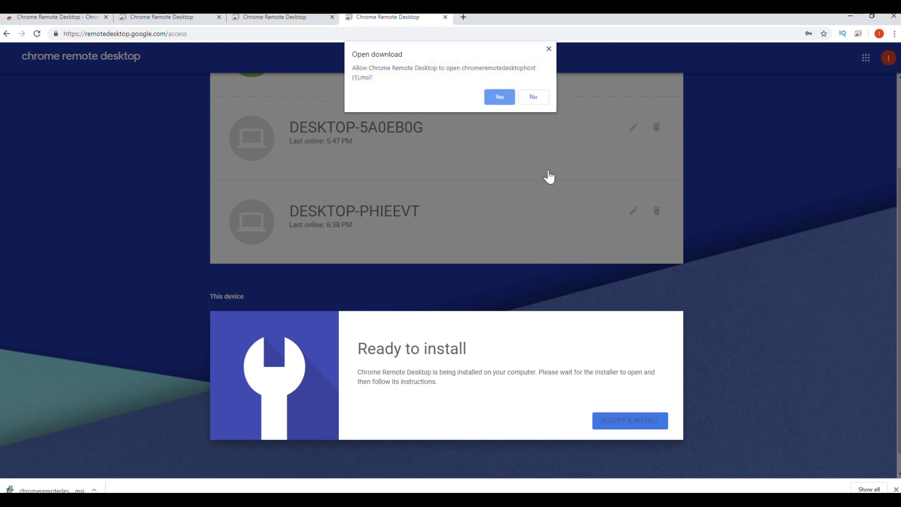
{"action": "left_click", "coordinate": [507, 100]}
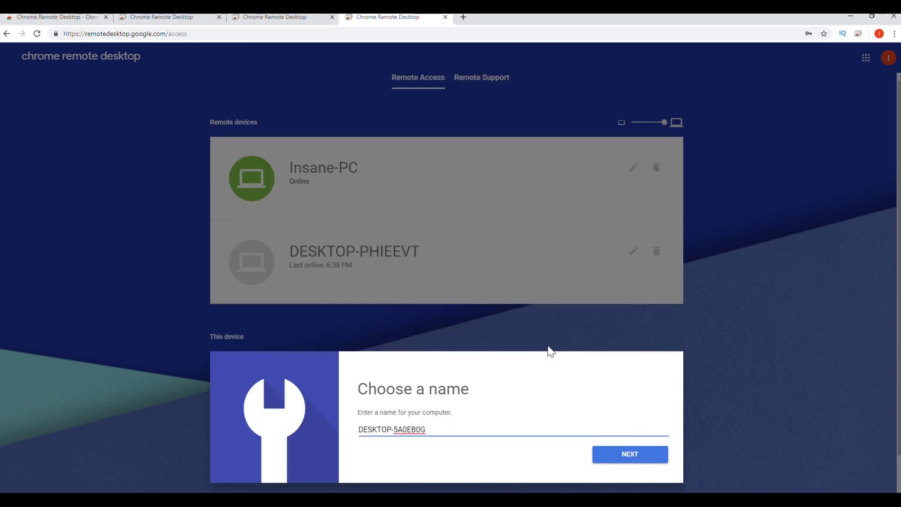
{"action": "scroll", "coordinate": [557, 351], "scroll_direction": "down", "scroll_amount": 1}
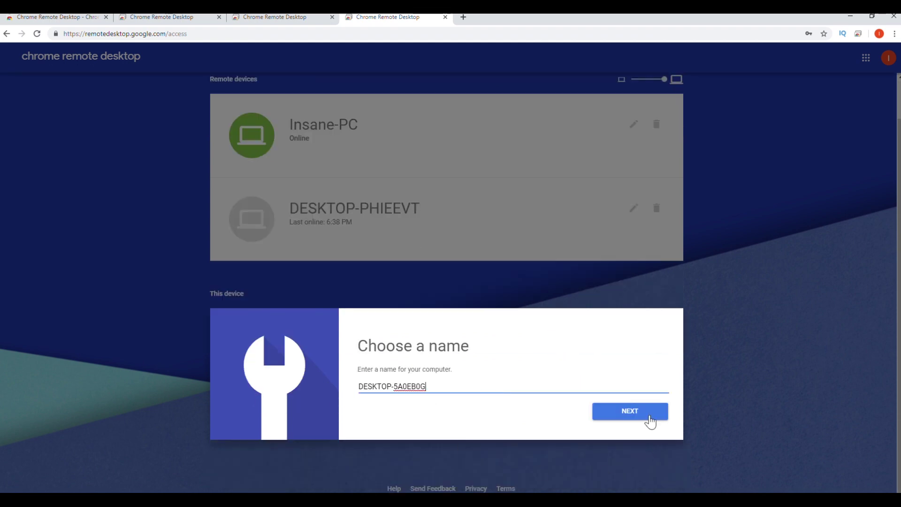
- Keep the name DESKTOP-5A0EB0G, enter and confirm a six-digit PIN, and start remote access
{"action": "left_click", "coordinate": [609, 418]}
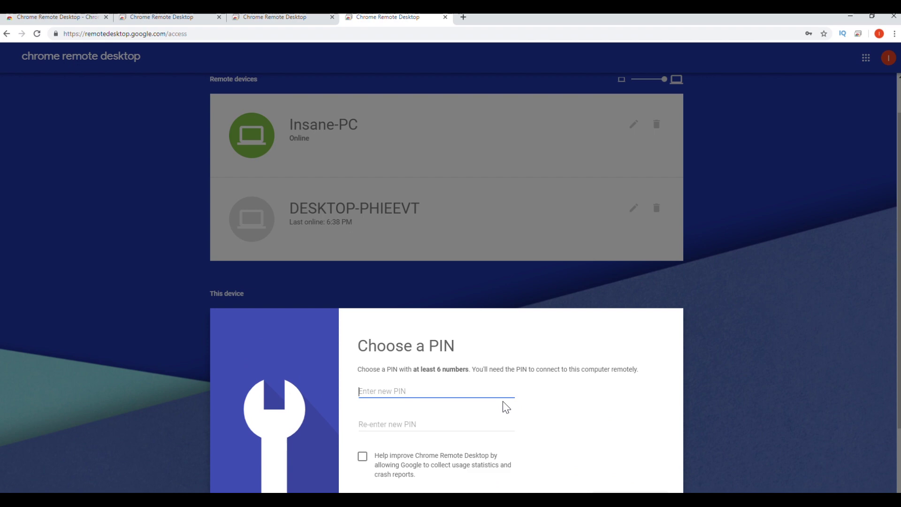
{"action": "scroll", "coordinate": [459, 400], "scroll_direction": "down", "scroll_amount": 1}
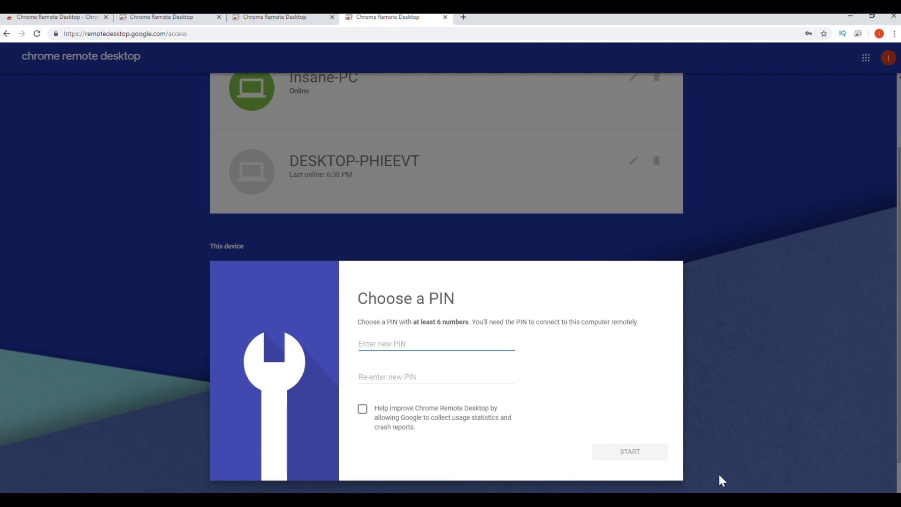
{"action": "type", "text": "12"}
{"action": "left_click", "coordinate": [459, 385]}
{"action": "type", "text": "1"}
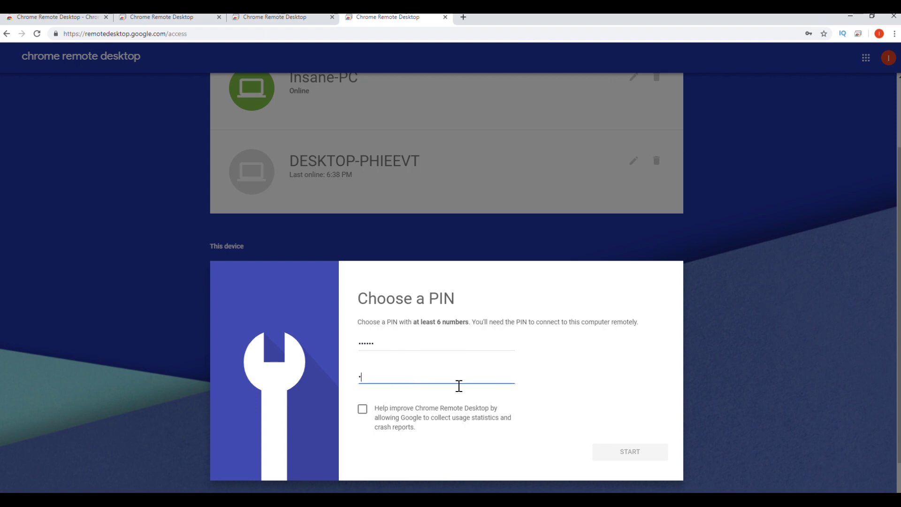
{"action": "type", "text": "23456"}
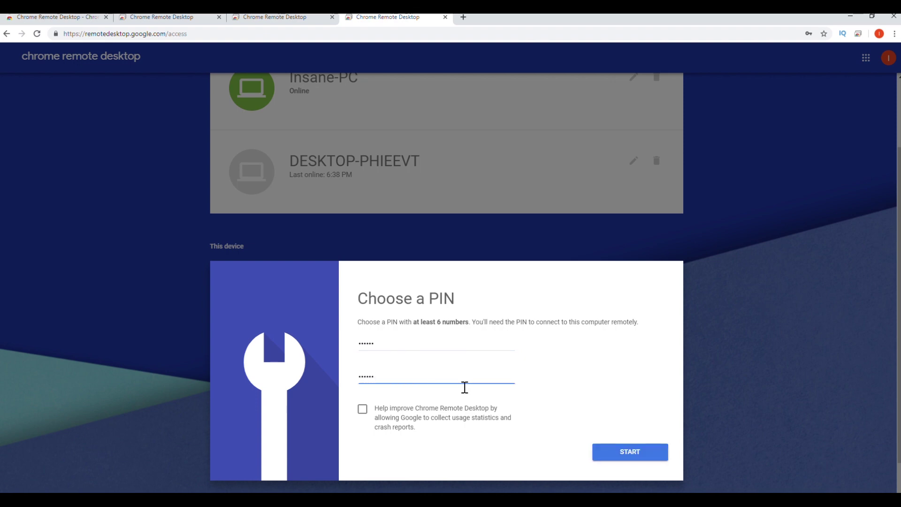
{"action": "left_click", "coordinate": [636, 452]}
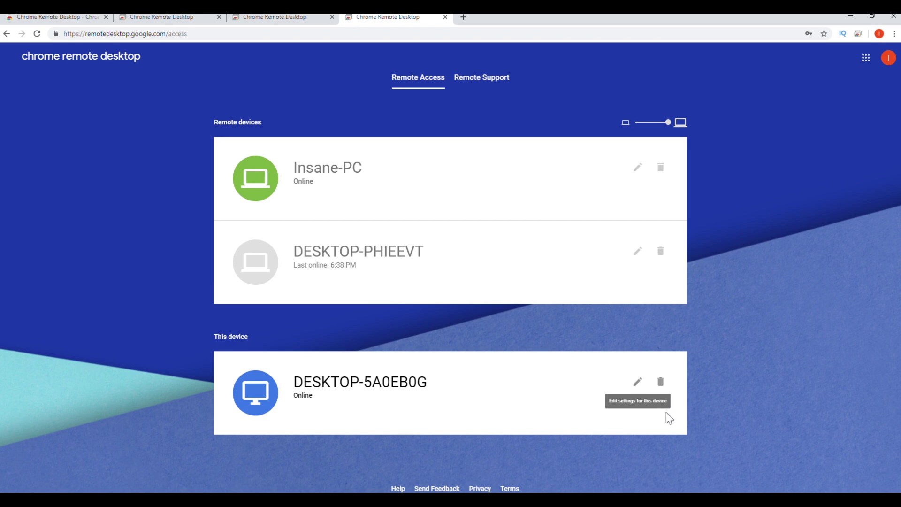
- Open the This device settings for DESKTOP-5A0EB0G to show its name and PIN fields
{"action": "left_click", "coordinate": [638, 383]}
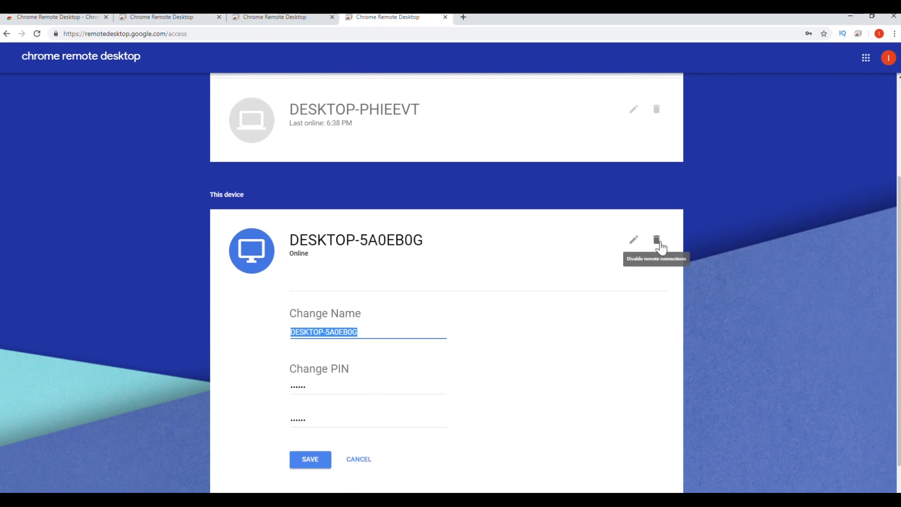
{"action": "left_click", "coordinate": [718, 232]}
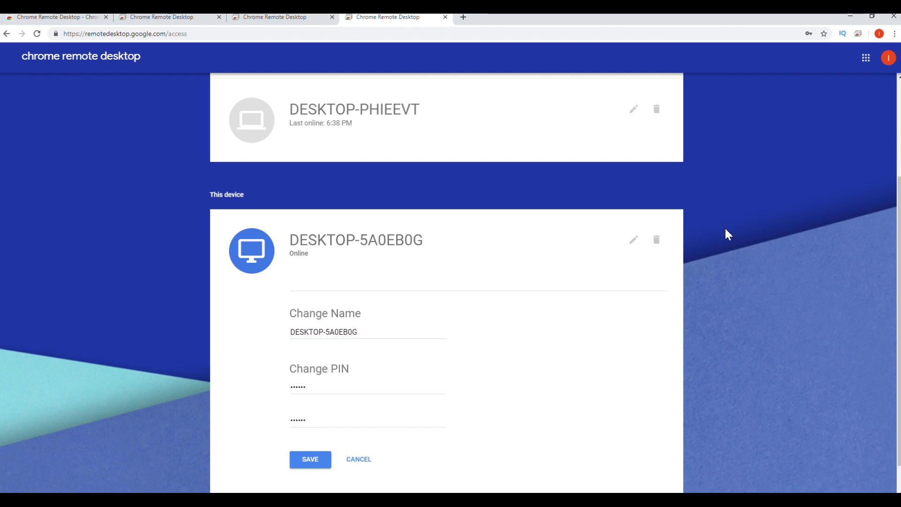
{"action": "scroll", "coordinate": [723, 230], "scroll_direction": "up", "scroll_amount": 3}
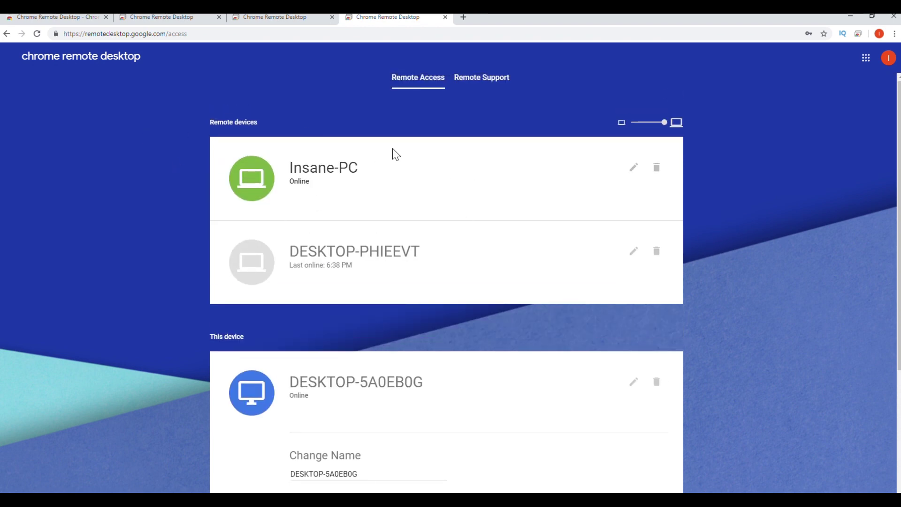
- Connect to Insane-PC from Remote devices and submit its PIN
{"action": "left_click", "coordinate": [334, 180]}
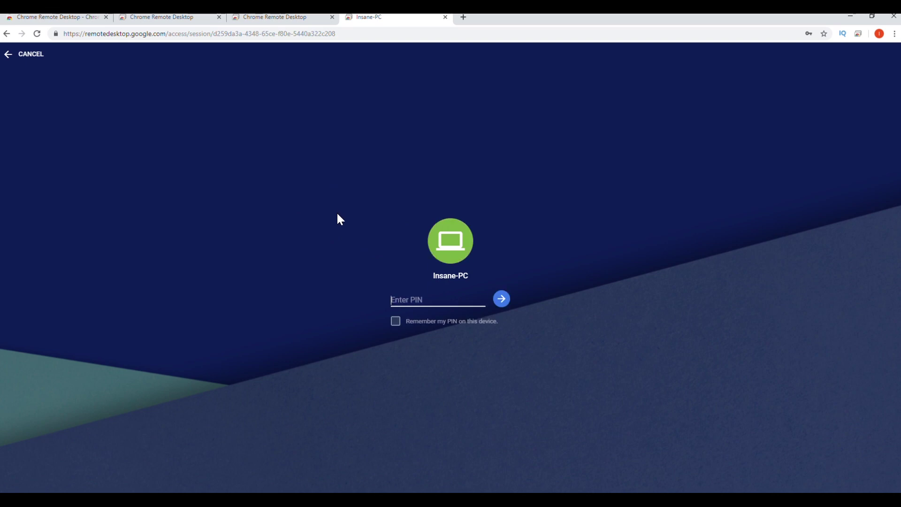
{"action": "type", "text": "123456"}
{"action": "key", "text": "Return"}
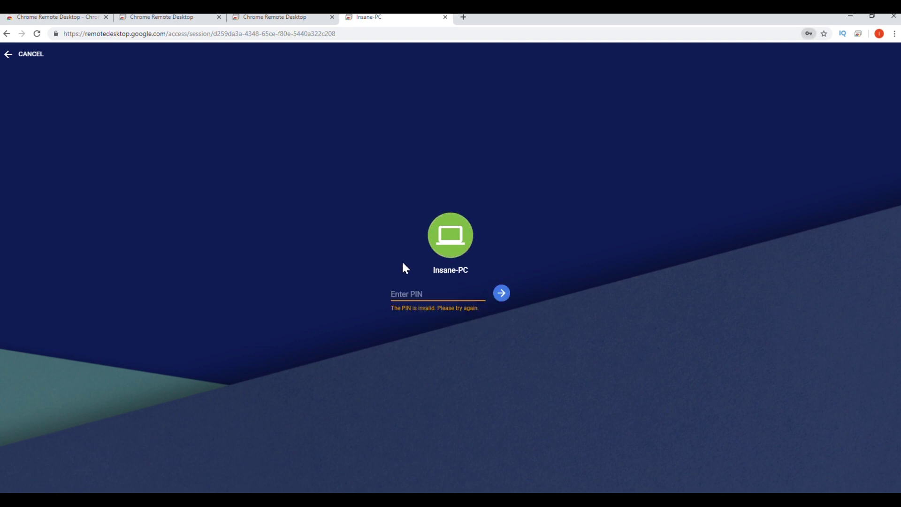
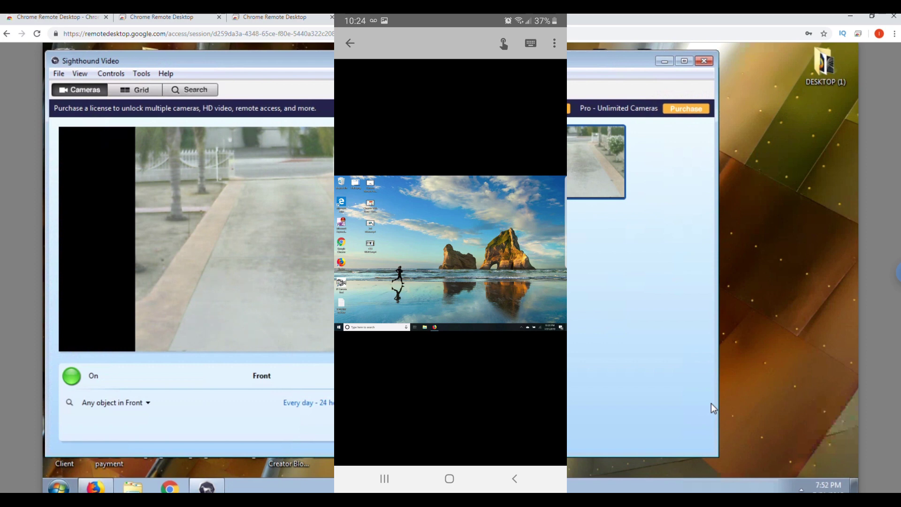
- Open the session options side panel and scroll down to the File Transfer section
{"action": "left_click", "coordinate": [896, 272]}
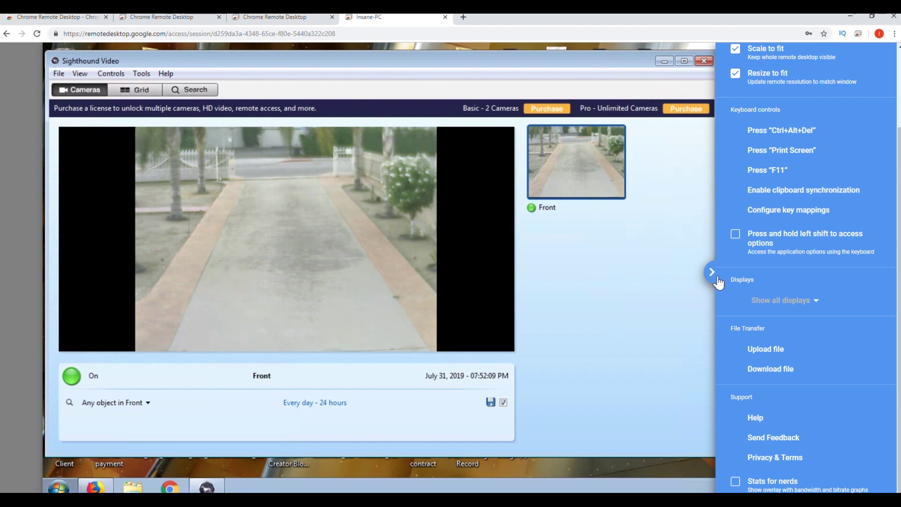
{"action": "left_click", "coordinate": [712, 274]}
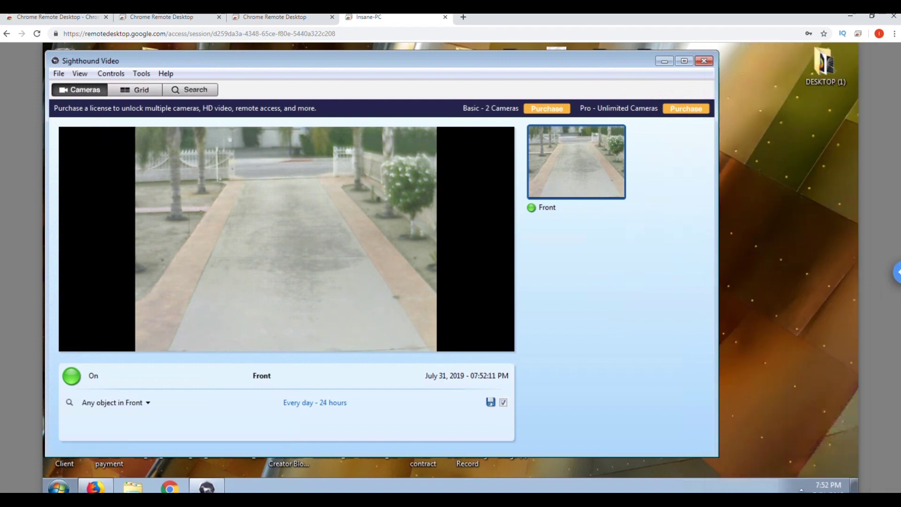
{"action": "left_click", "coordinate": [895, 273]}
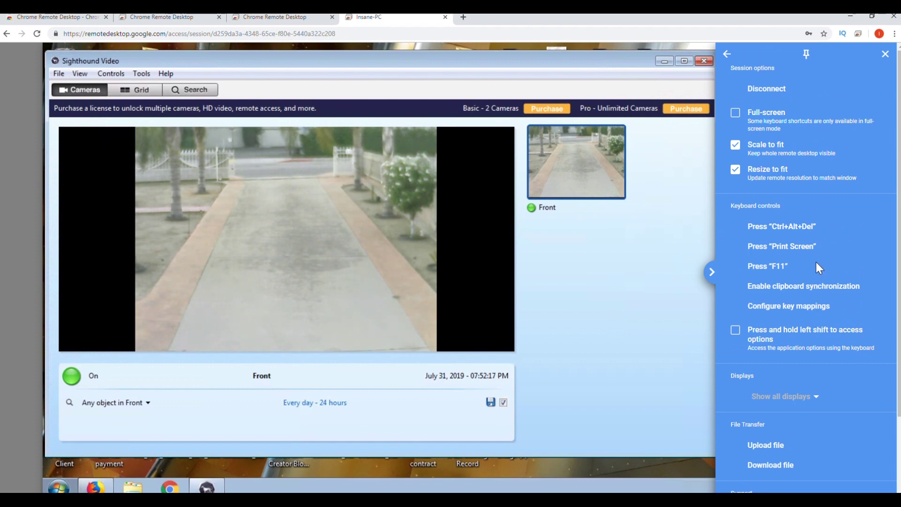
{"action": "scroll", "coordinate": [815, 262], "scroll_direction": "down", "scroll_amount": 2}
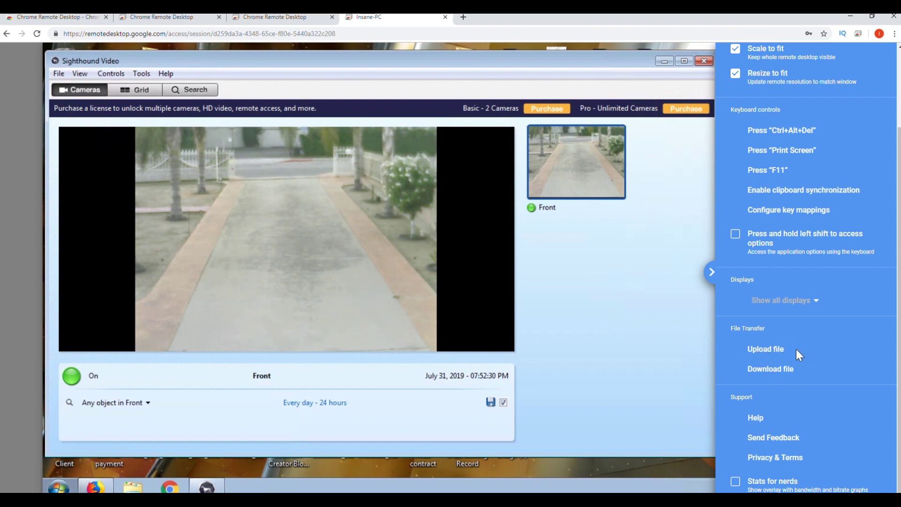
- Pick YOUTUBE TEST.txt with Upload file and confirm to send it to the remote desktop
{"action": "left_click", "coordinate": [769, 349]}
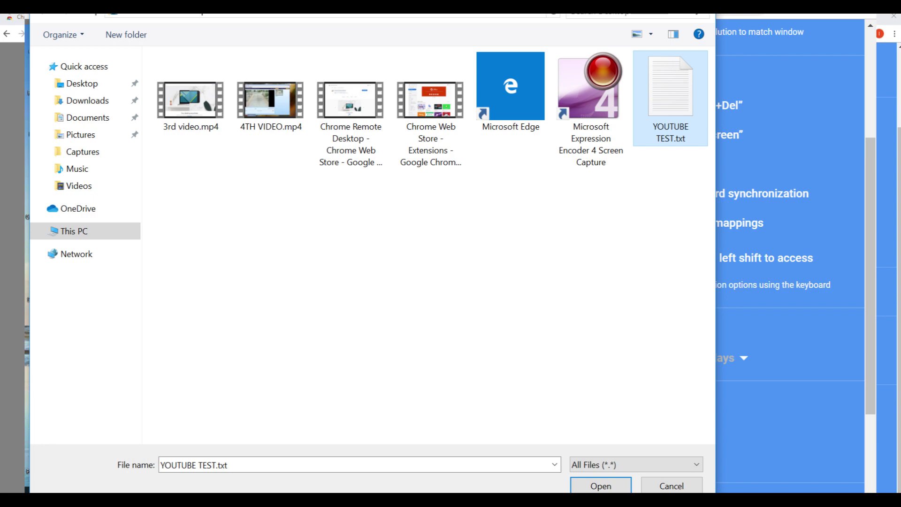
{"action": "key", "text": "Return"}
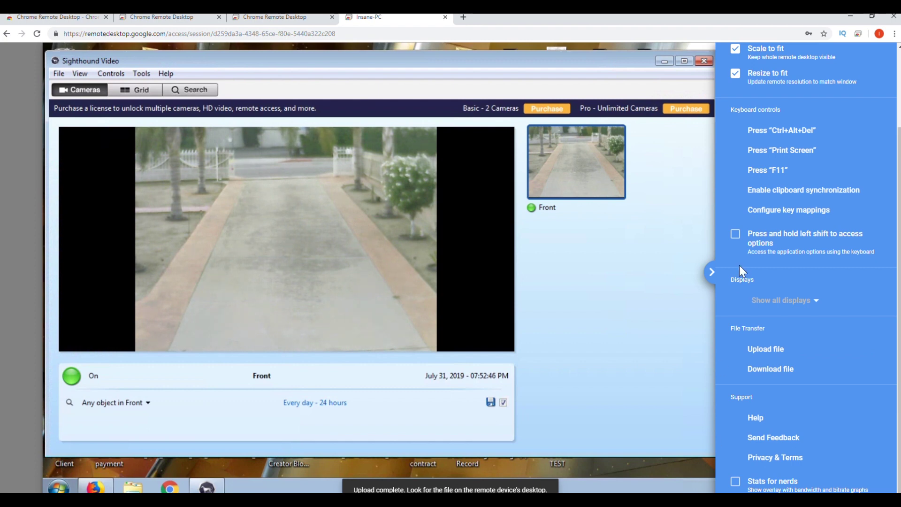
- Hide the options panel, move the YOUTUBE TEST icon aside, and open it in Notepad
{"action": "left_click", "coordinate": [708, 273]}
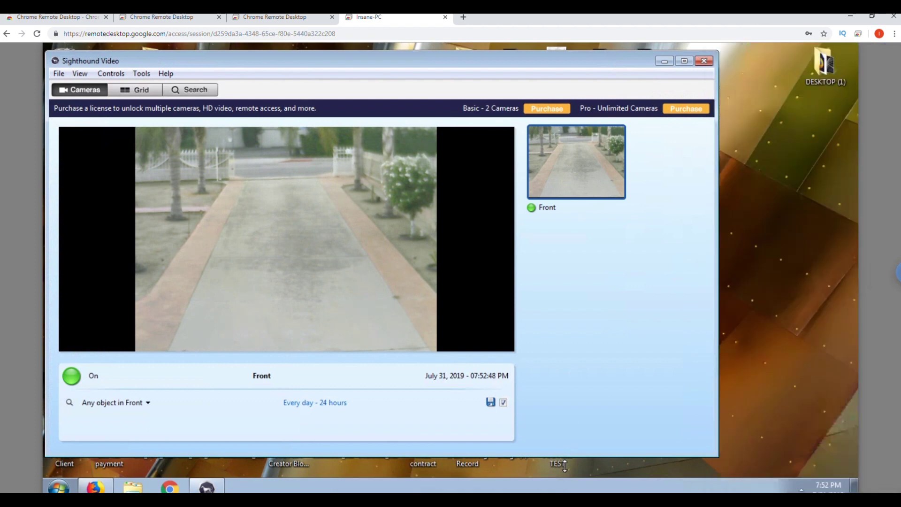
{"action": "left_click_drag", "start_coordinate": [564, 465], "coordinate": [767, 370]}
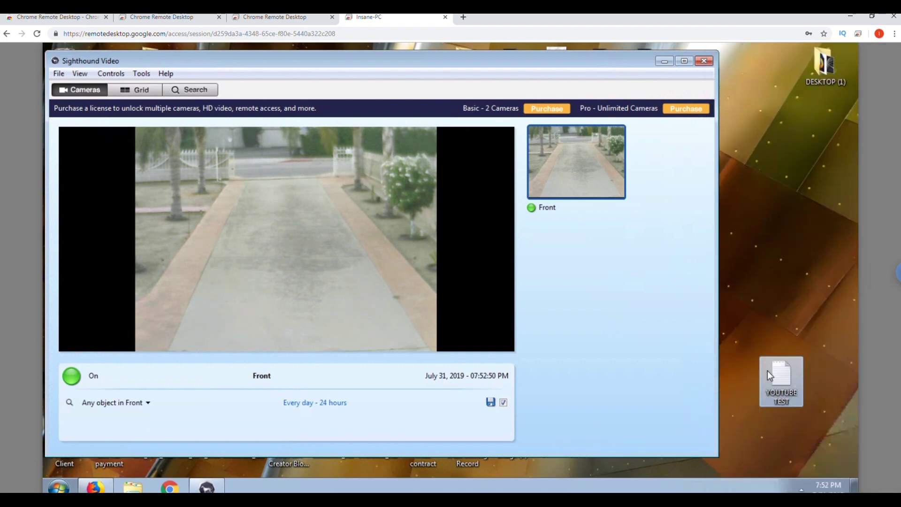
{"action": "double_click", "coordinate": [781, 374]}
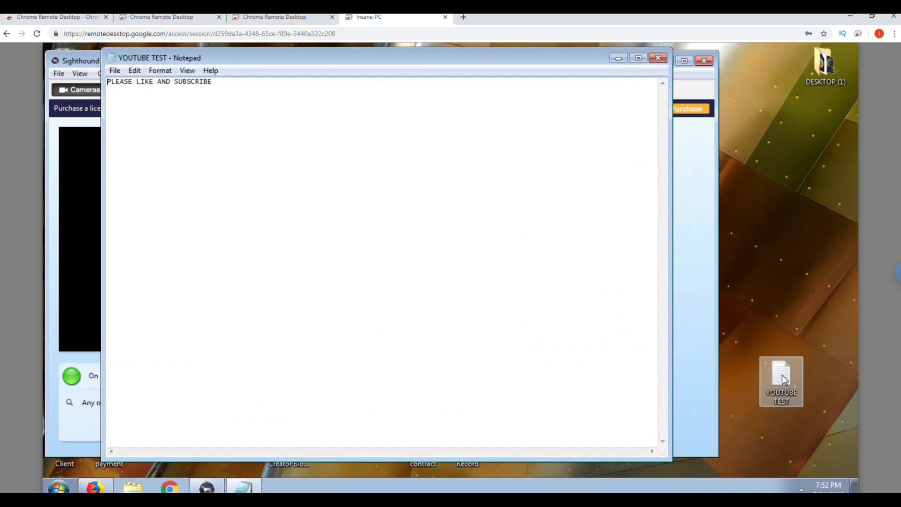